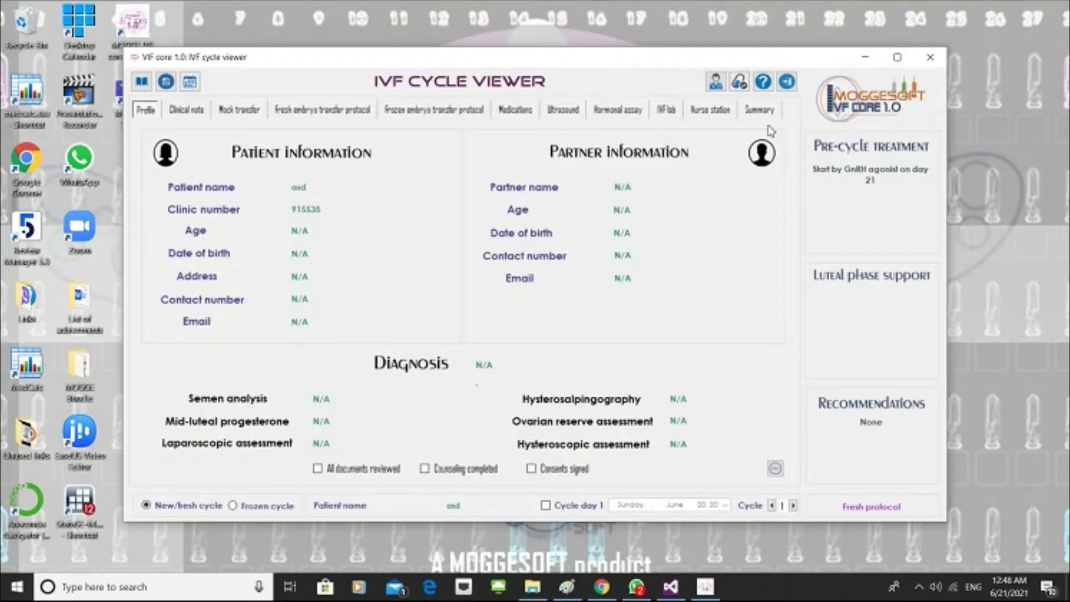
In the cycle summary, set transferred embryos and frozen embryos to 1 each and the transfer date to Friday, June 18, 2021.
{"action": "left_click", "coordinate": [758, 112]}
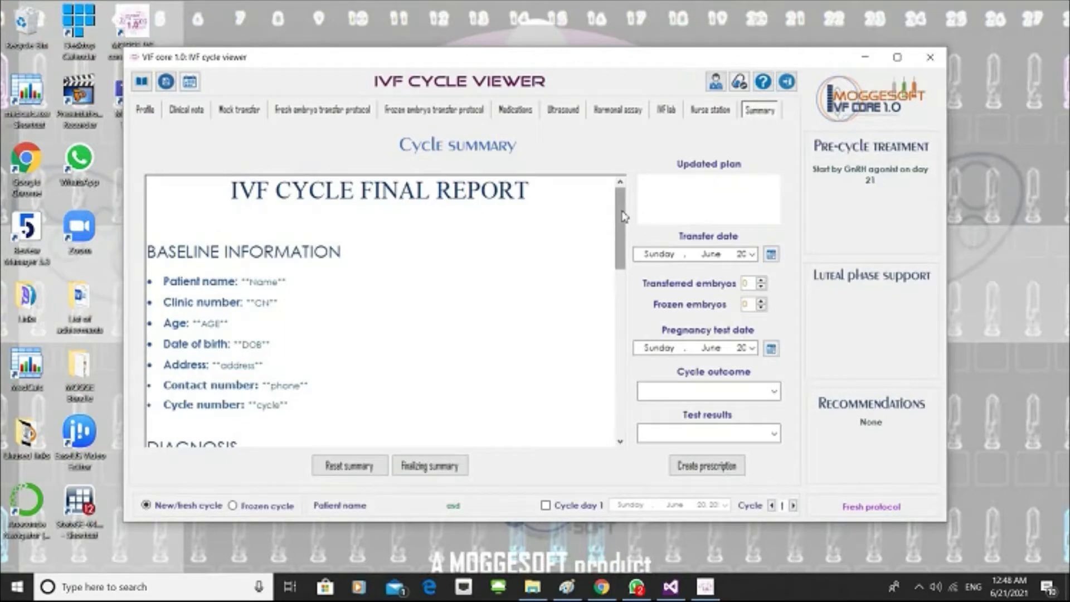
{"action": "left_click_drag", "start_coordinate": [620, 219], "coordinate": [636, 190]}
{"action": "left_click_drag", "start_coordinate": [622, 224], "coordinate": [623, 201]}
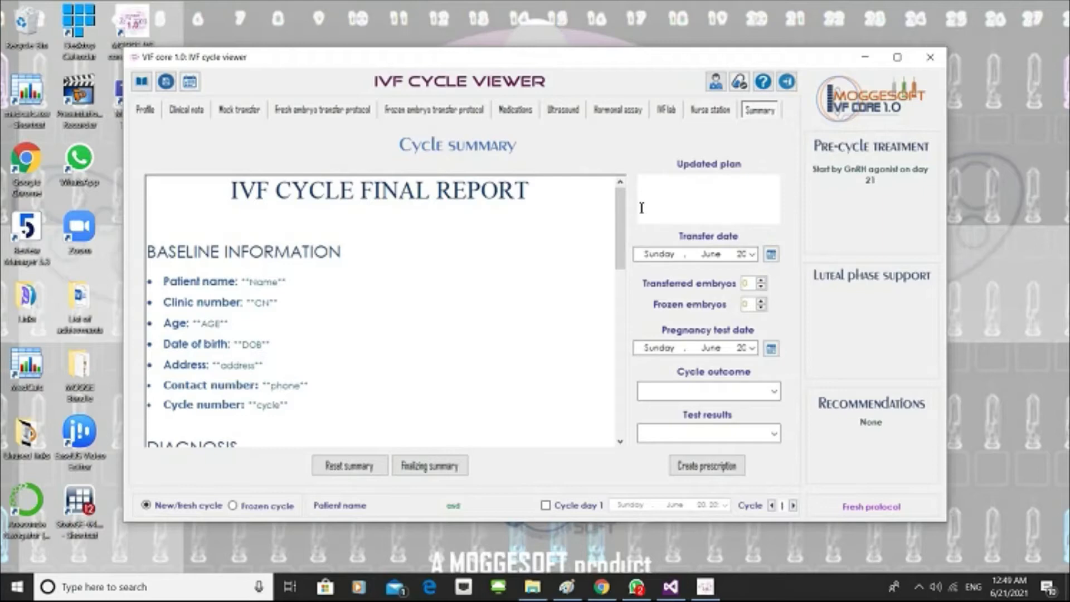
{"action": "left_click", "coordinate": [705, 199]}
{"action": "left_click", "coordinate": [761, 281]}
{"action": "left_click", "coordinate": [761, 301]}
{"action": "left_click", "coordinate": [752, 255]}
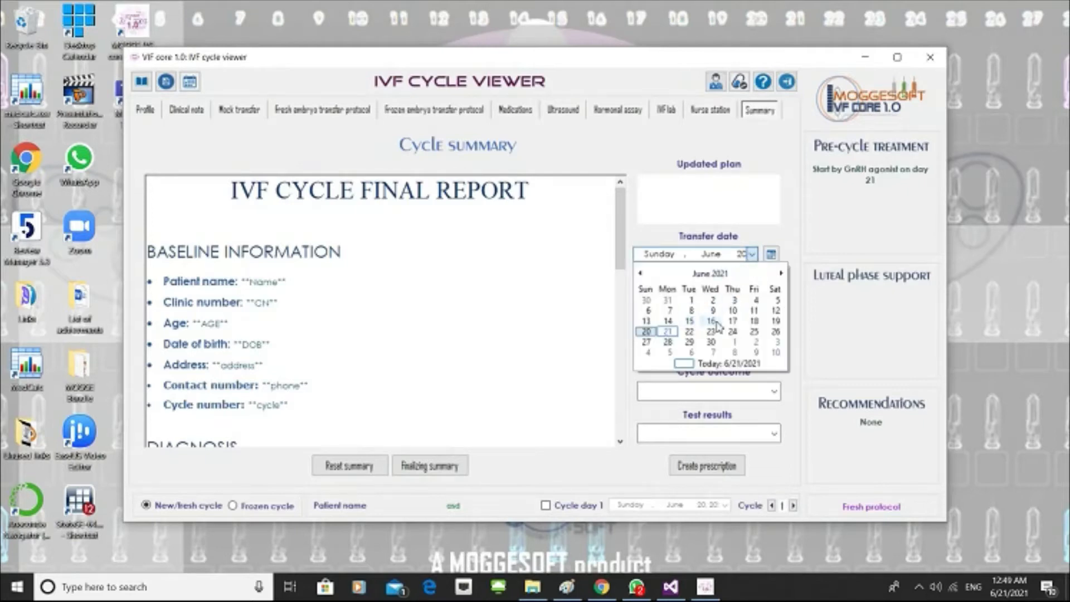
{"action": "left_click", "coordinate": [753, 321]}
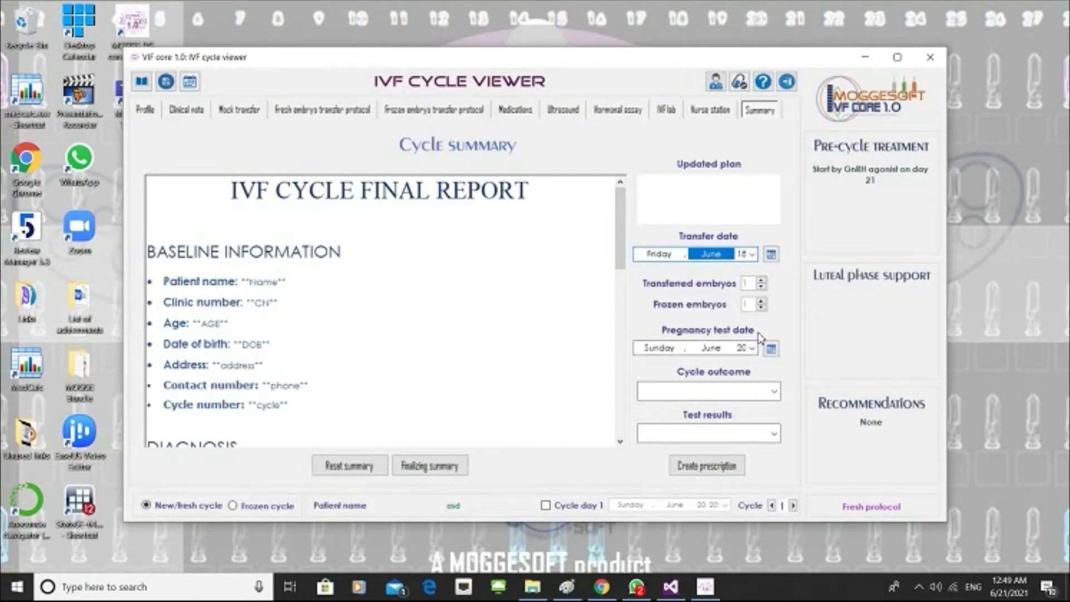
Set the pregnancy test date to Tuesday, June 29, 2021, and view its add-to-calendar form without adding an entry.
{"action": "left_click", "coordinate": [752, 348]}
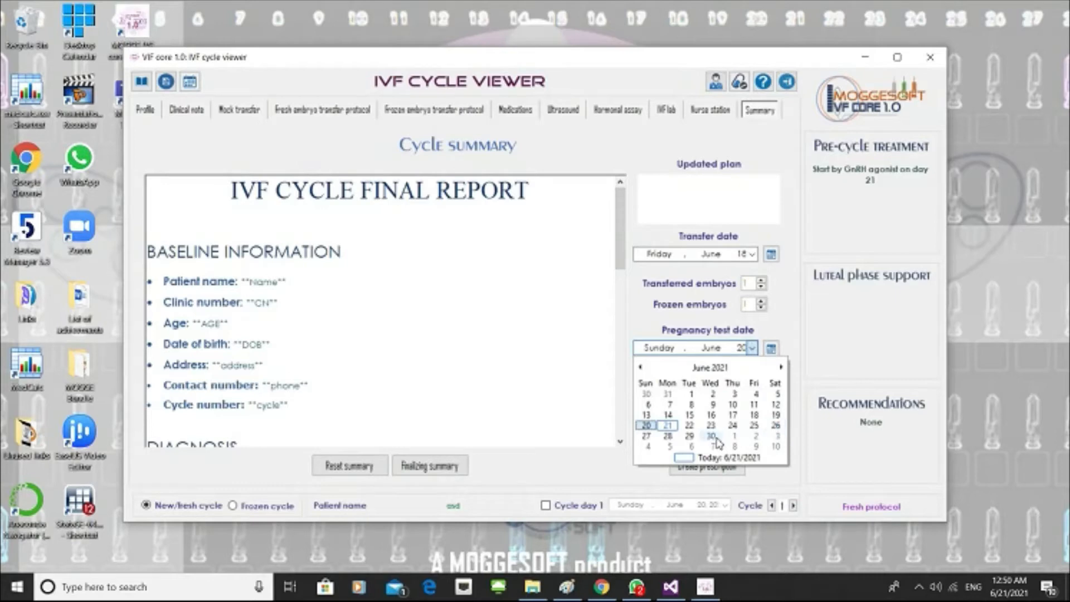
{"action": "left_click", "coordinate": [690, 436]}
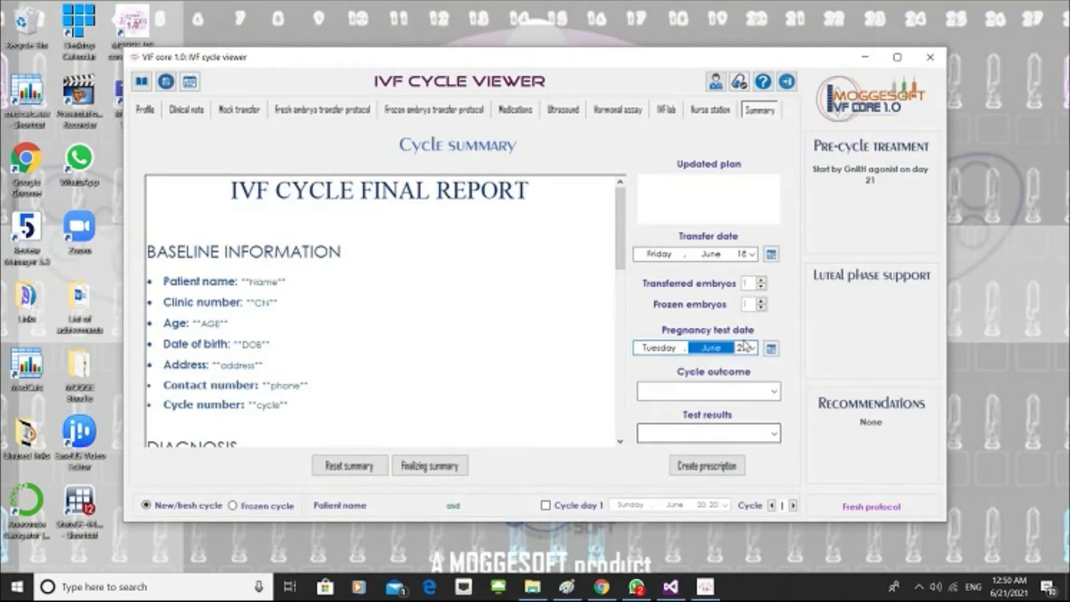
{"action": "left_click", "coordinate": [771, 349]}
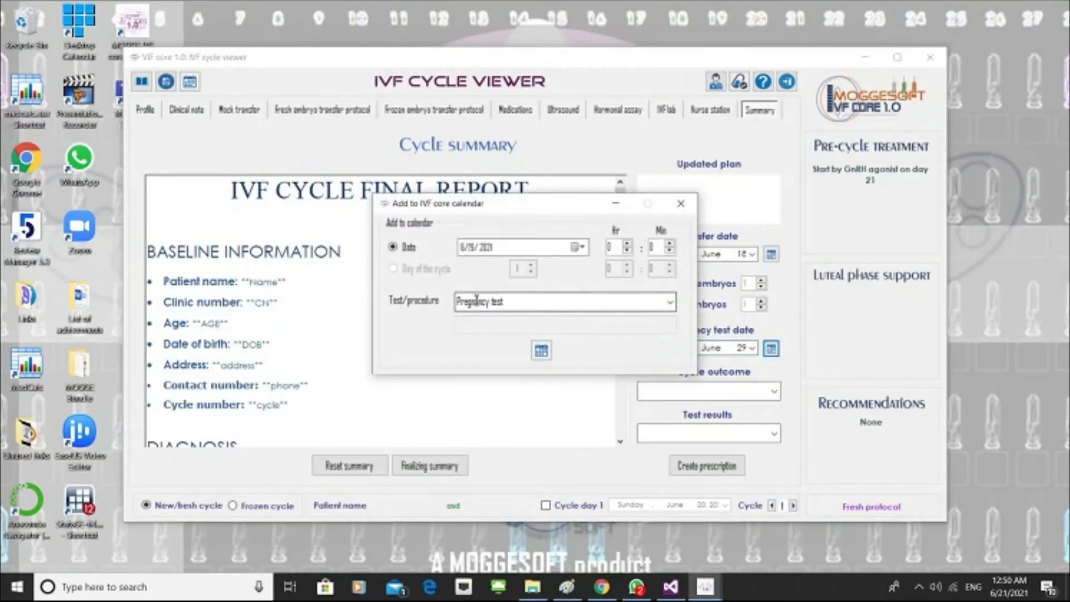
{"action": "left_click", "coordinate": [680, 203]}
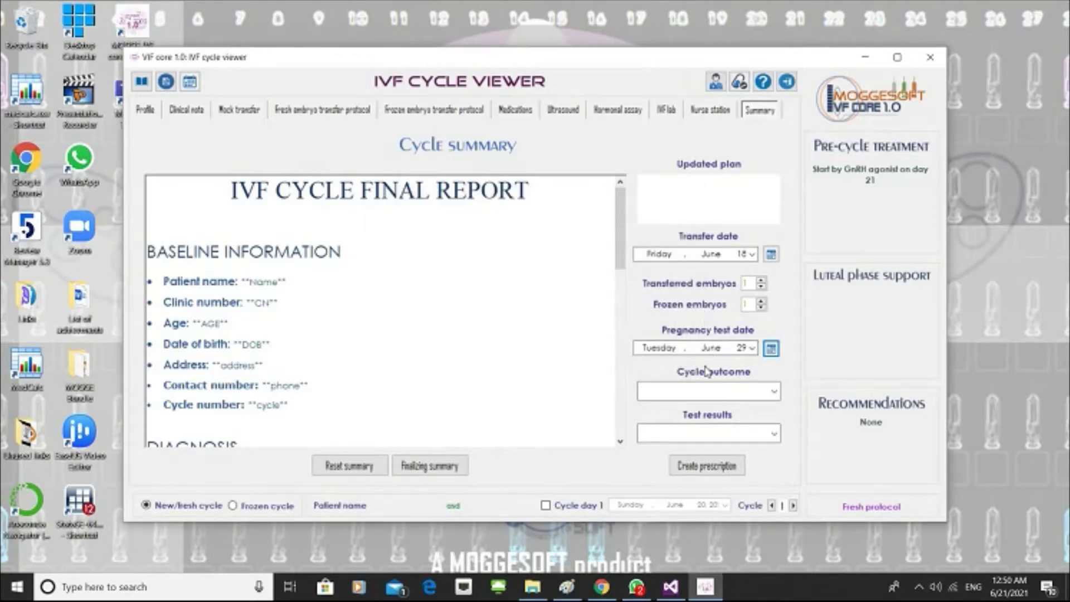
Set the cycle outcome to Embryo transfer and the test results to the positive pregnancy test.
{"action": "left_click", "coordinate": [704, 391]}
{"action": "left_click", "coordinate": [776, 392]}
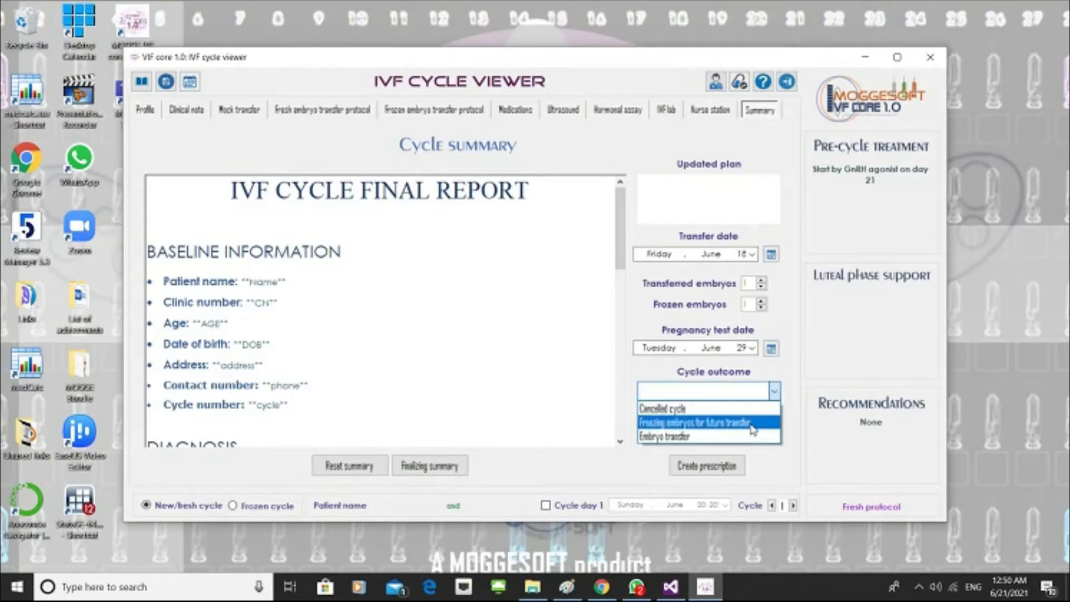
{"action": "left_click", "coordinate": [730, 445]}
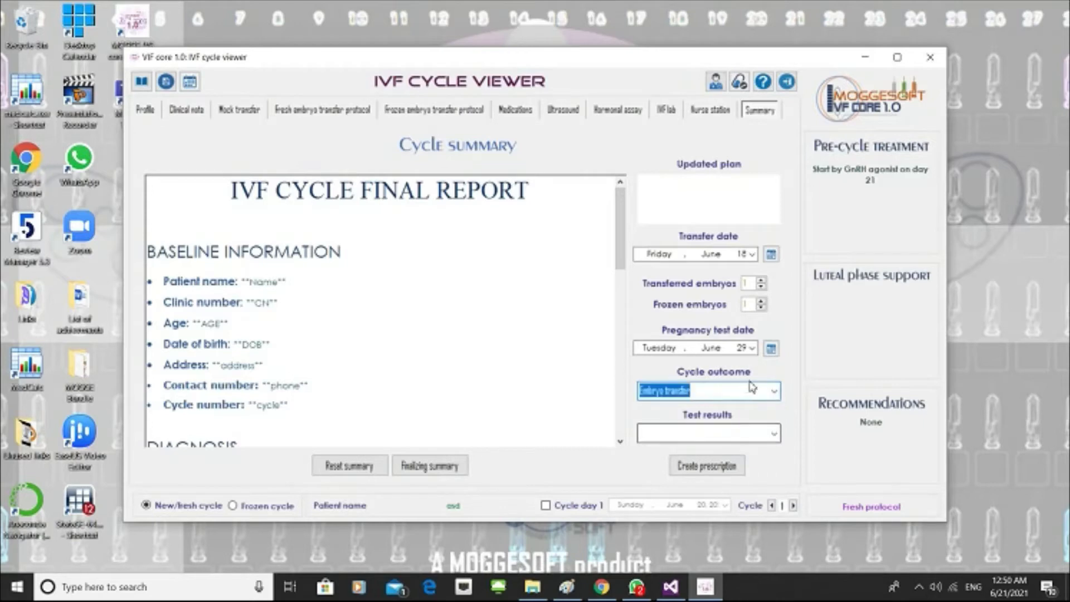
{"action": "left_click", "coordinate": [775, 435]}
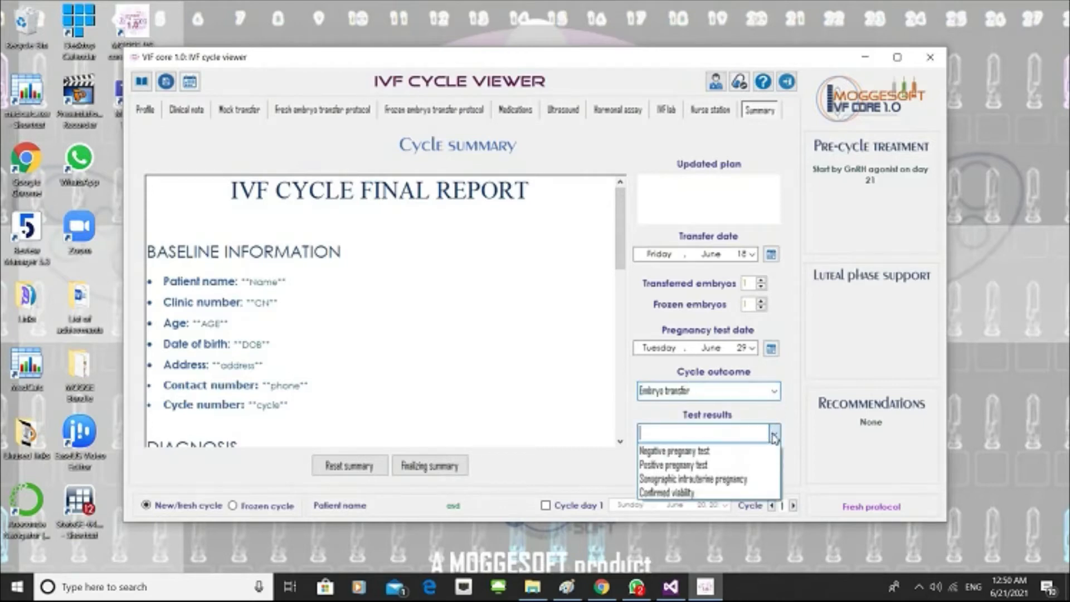
{"action": "left_click", "coordinate": [723, 465]}
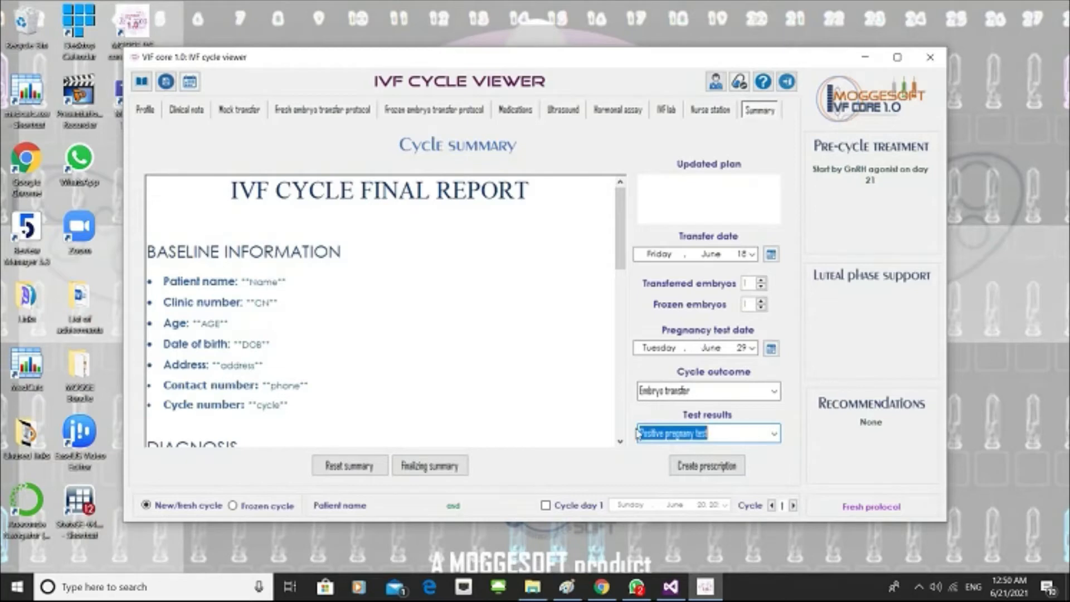
Finalize the summary so the report is filled with the patient's cycle data, and review it through to Cycle outcomes.
{"action": "left_click", "coordinate": [433, 471]}
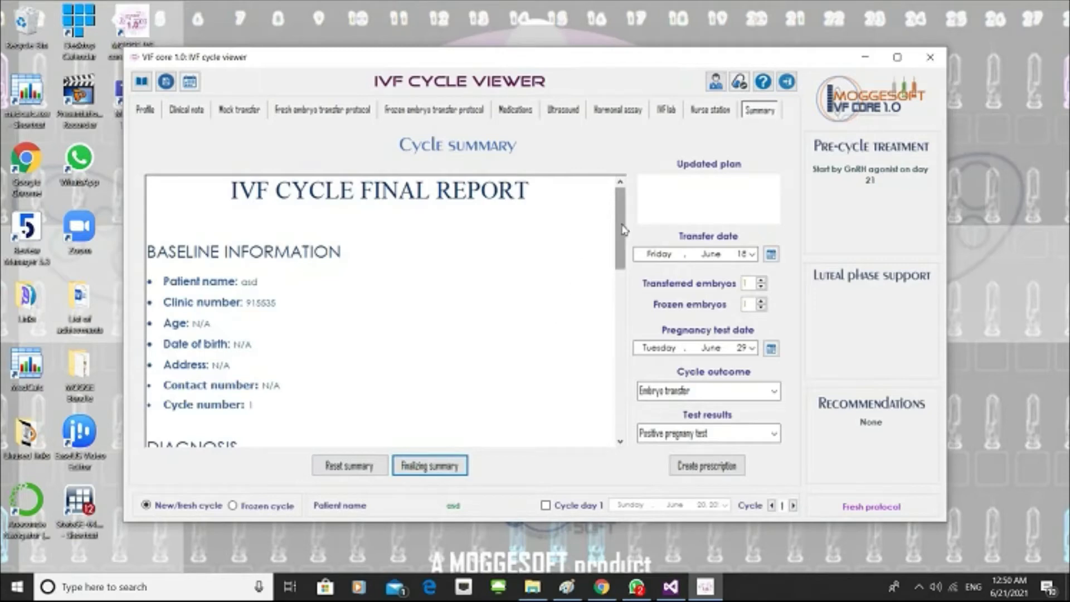
{"action": "left_click_drag", "start_coordinate": [623, 228], "coordinate": [632, 410]}
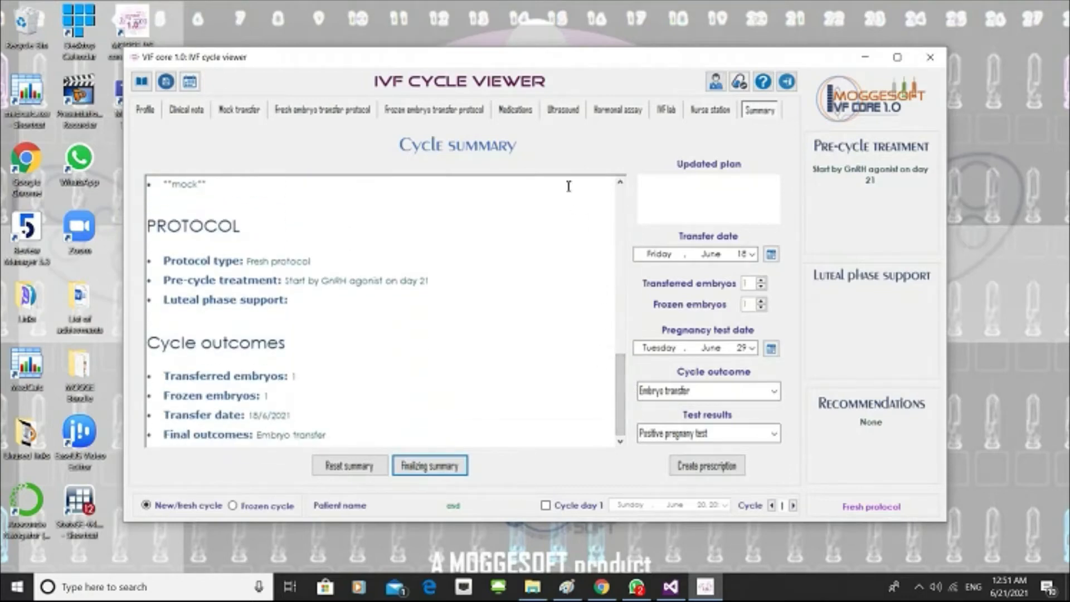
Export the medications chart to the end of the summary report and shrink it until all 28 days fit the page width.
{"action": "left_click", "coordinate": [517, 112]}
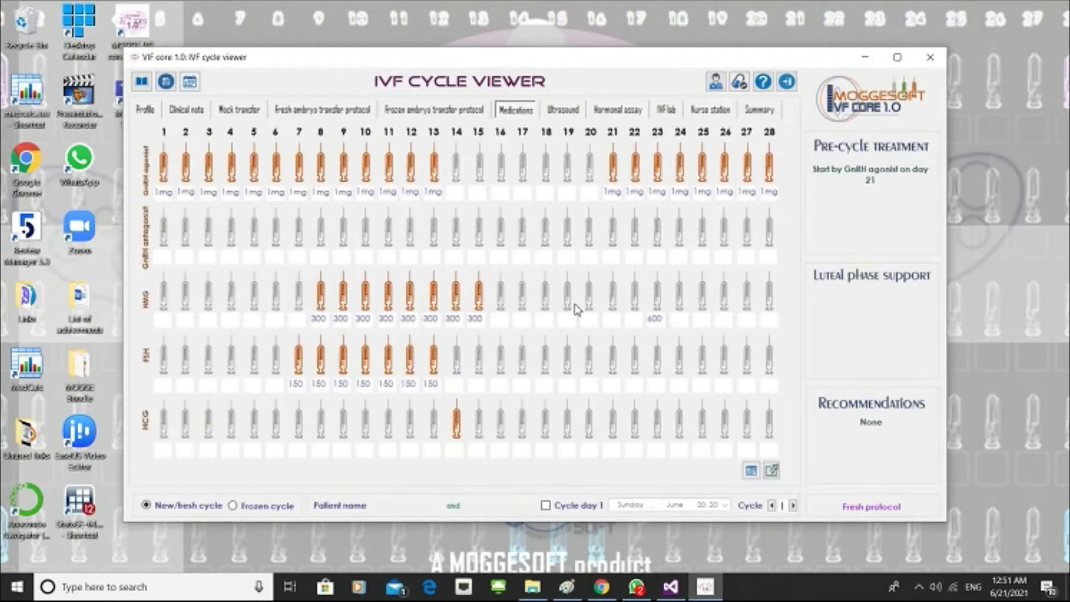
{"action": "left_click", "coordinate": [775, 475]}
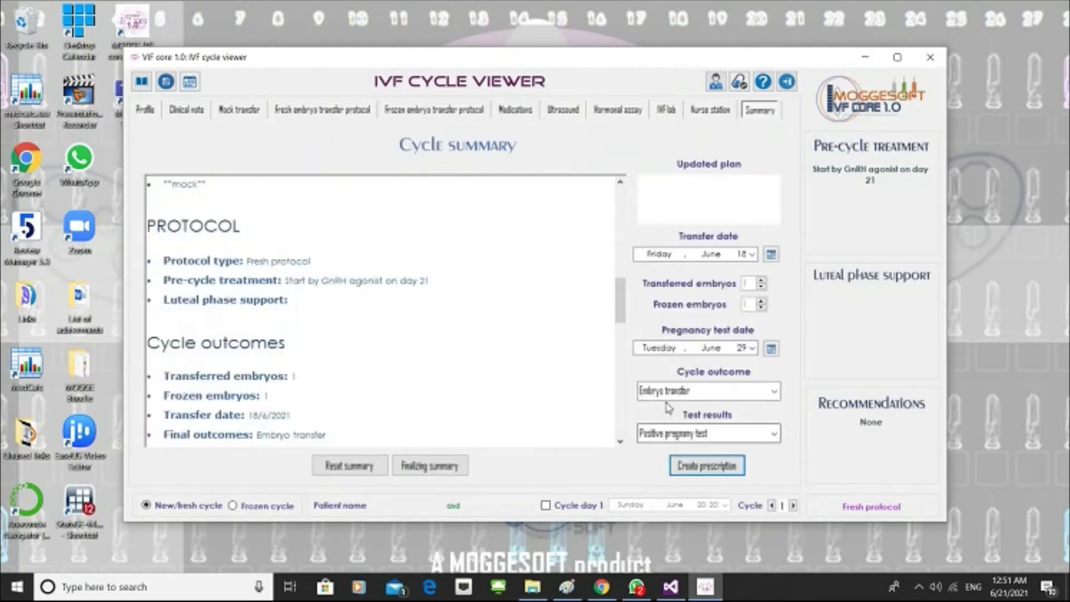
{"action": "left_click_drag", "start_coordinate": [621, 301], "coordinate": [622, 377]}
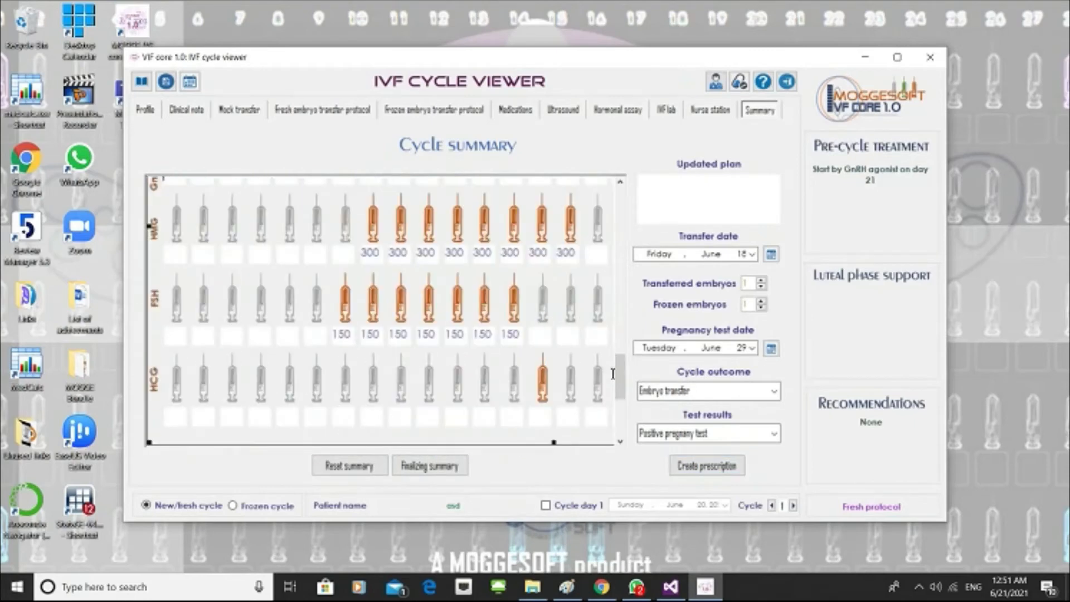
{"action": "scroll", "coordinate": [614, 374], "scroll_direction": "down", "scroll_amount": 3}
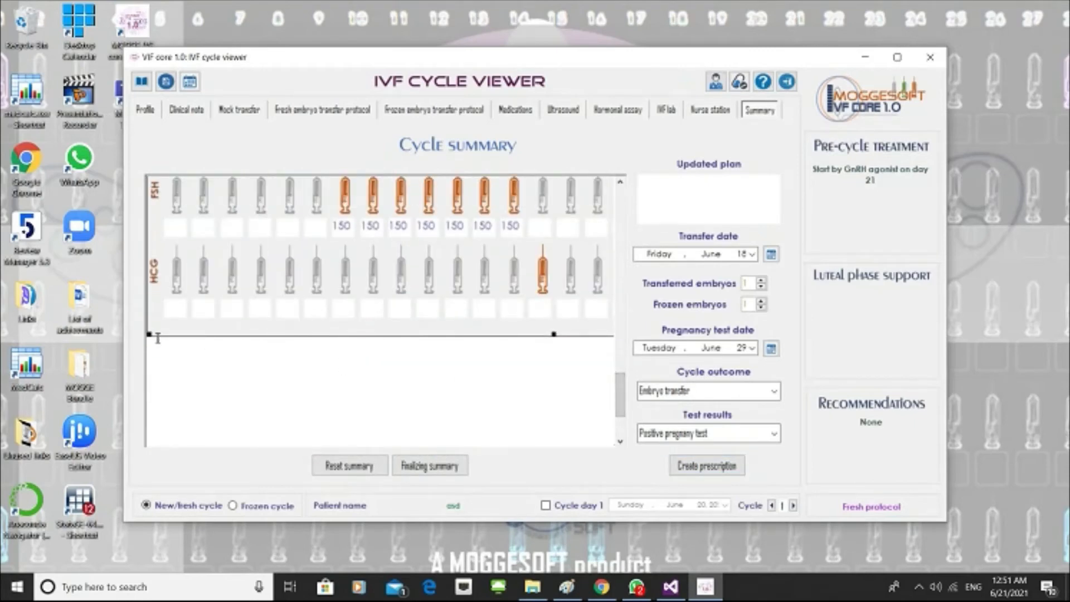
{"action": "scroll", "coordinate": [151, 334], "scroll_direction": "up", "scroll_amount": 5}
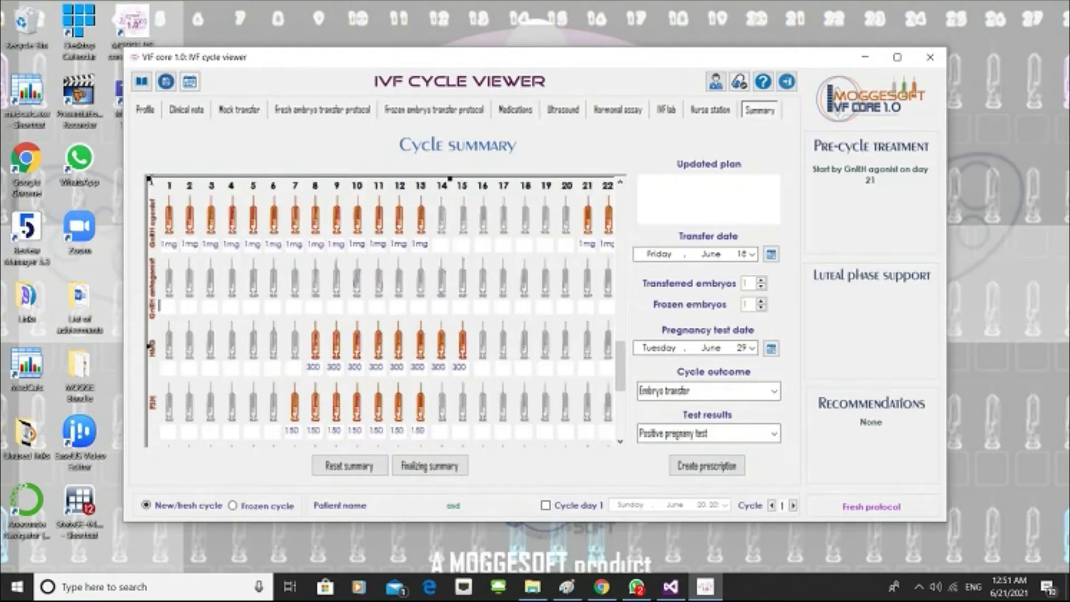
{"action": "left_click_drag", "start_coordinate": [149, 179], "coordinate": [327, 338]}
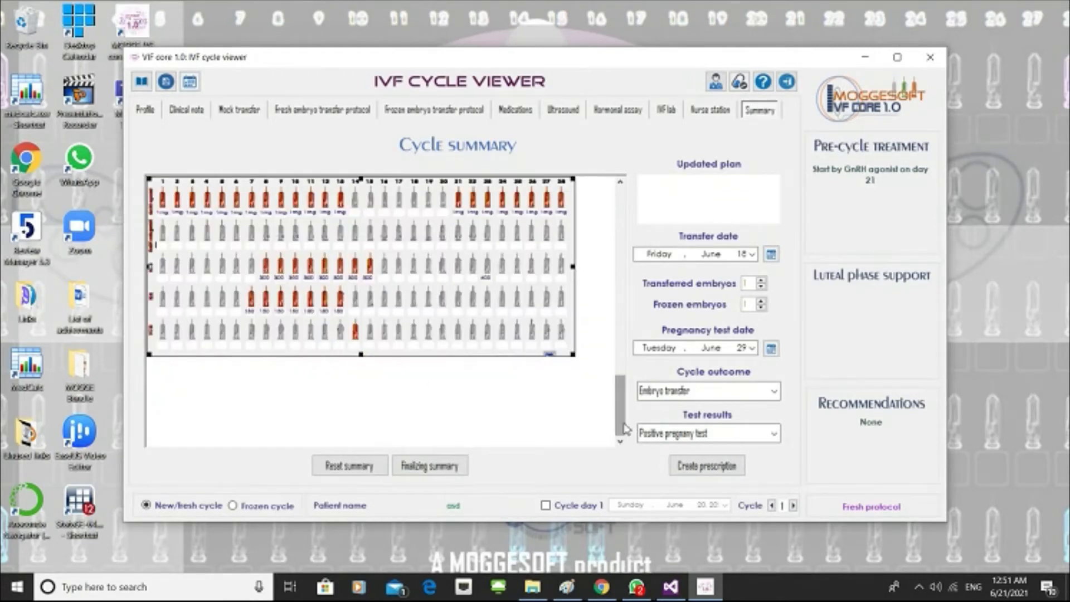
Add the sample text "fgljfgjlkfgjfdl" on the line below the mock transfer entry in the report.
{"action": "left_click_drag", "start_coordinate": [623, 417], "coordinate": [616, 311]}
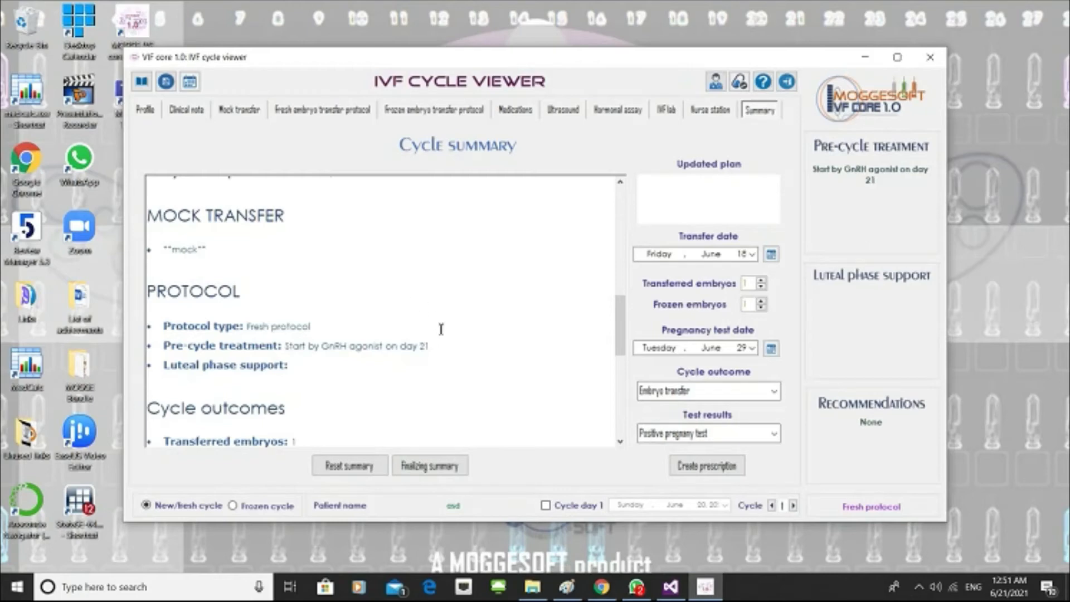
{"action": "left_click_drag", "start_coordinate": [619, 335], "coordinate": [644, 334]}
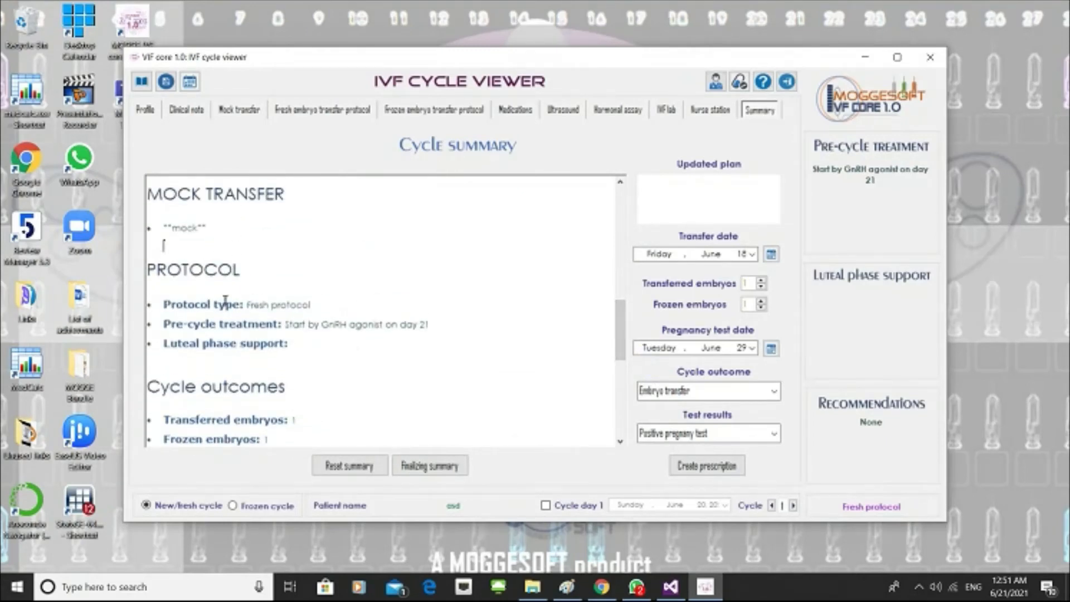
{"action": "type", "text": "fgljfgjlkfgjfdl"}
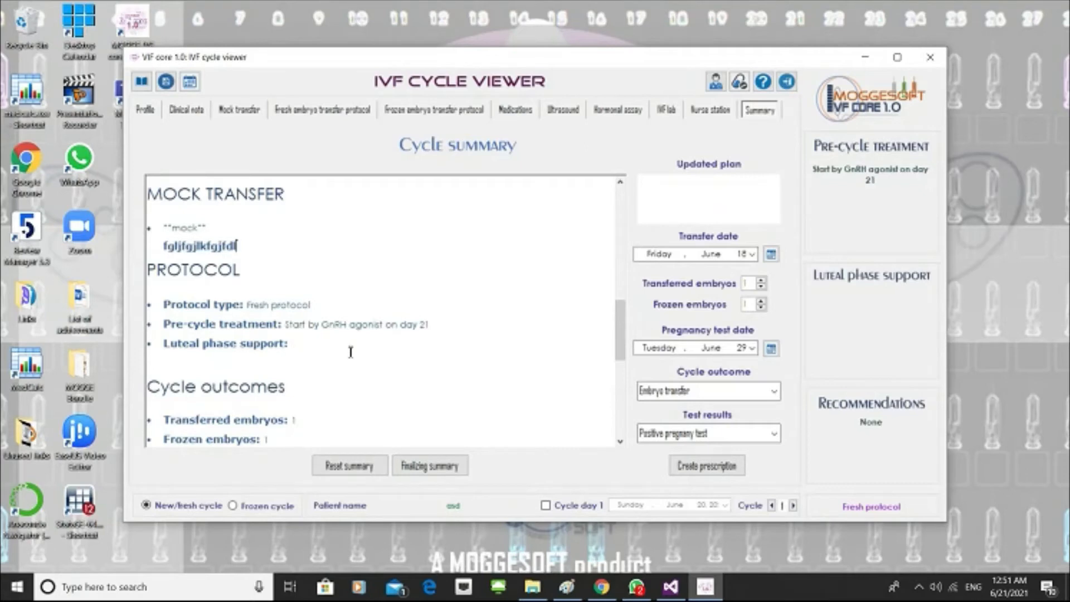
{"action": "left_click_drag", "start_coordinate": [613, 336], "coordinate": [618, 375]}
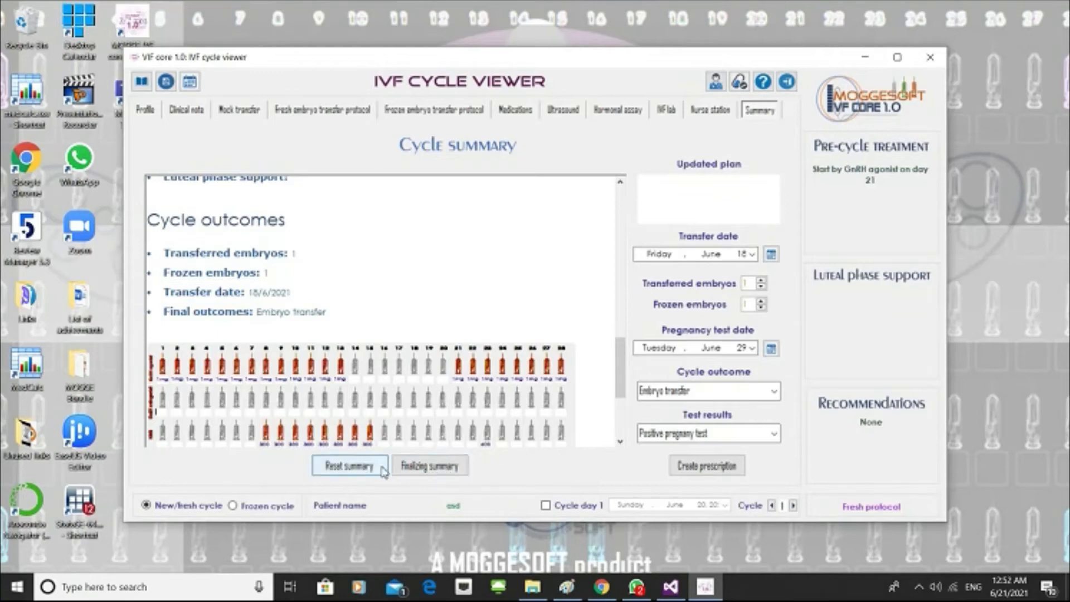
Reset the summary report to its blank template and finalize it again with the patient's cycle data.
{"action": "left_click", "coordinate": [349, 469]}
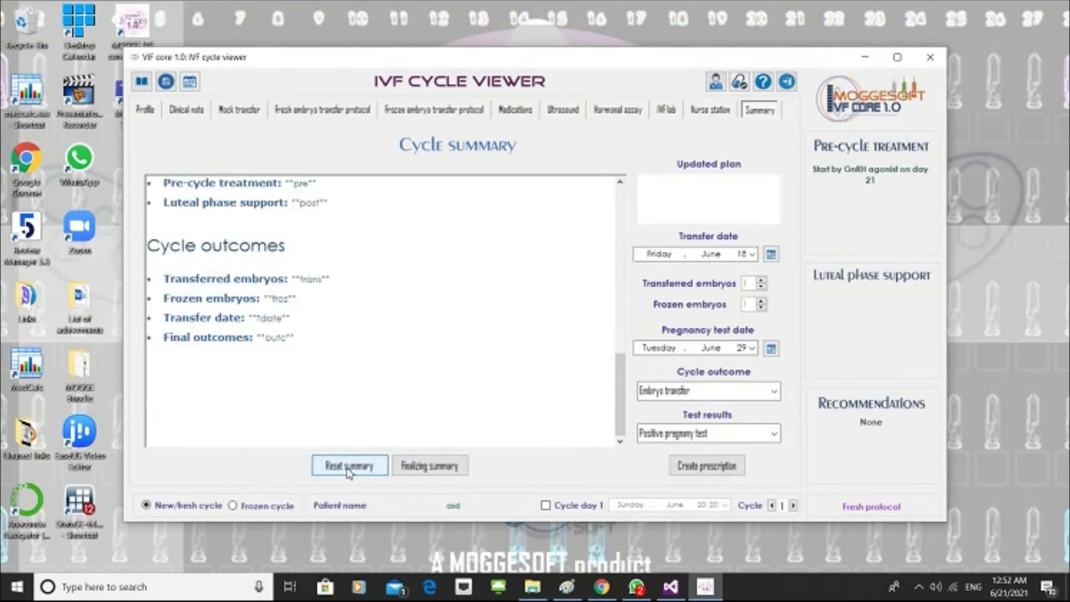
{"action": "left_click_drag", "start_coordinate": [620, 393], "coordinate": [615, 215]}
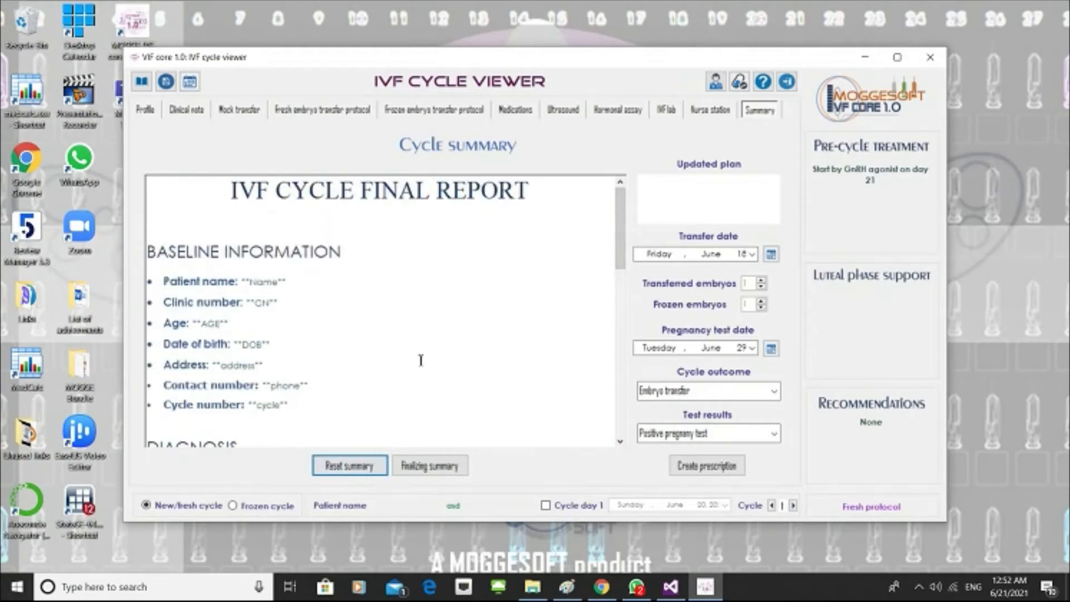
{"action": "left_click", "coordinate": [415, 465]}
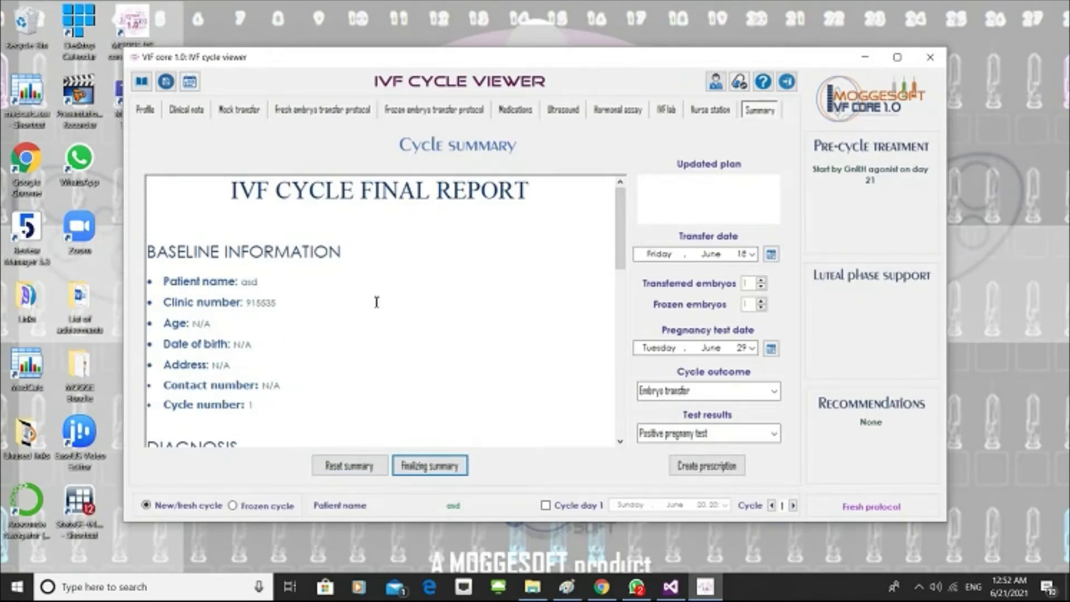
{"action": "left_click", "coordinate": [422, 279]}
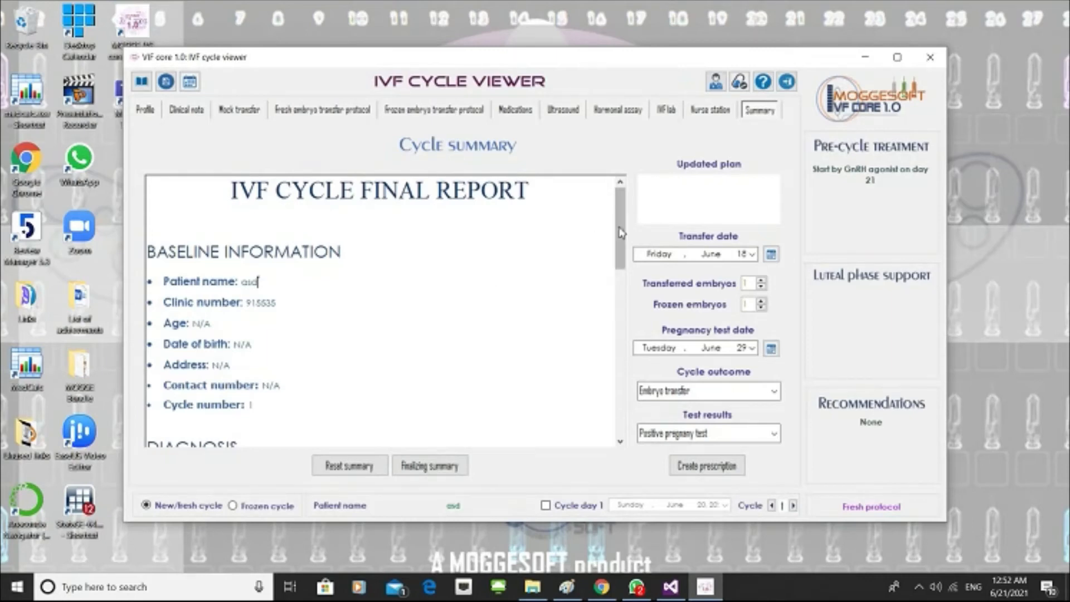
{"action": "scroll", "coordinate": [598, 240], "scroll_direction": "down", "scroll_amount": 10}
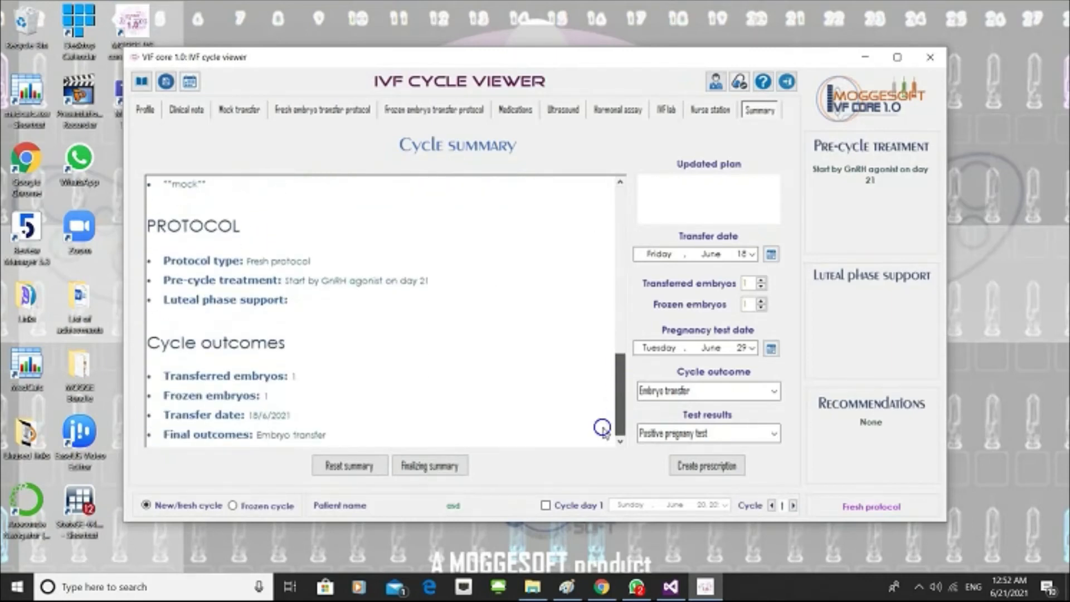
Export the ultrasound folliculometry chart to the summary report, below Cycle outcomes.
{"action": "left_click", "coordinate": [619, 110]}
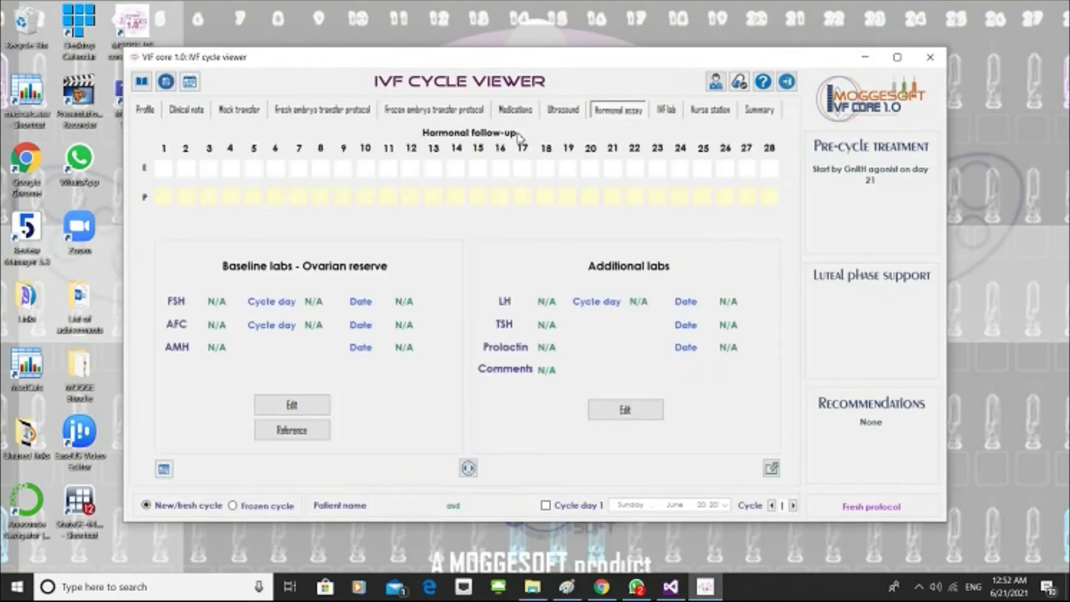
{"action": "left_click", "coordinate": [564, 110]}
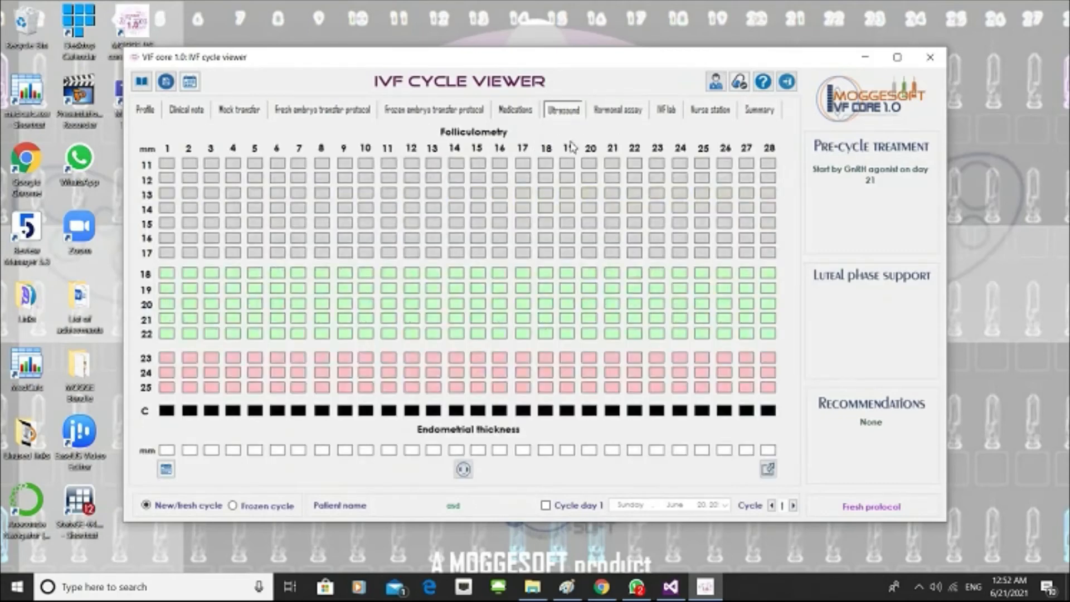
{"action": "left_click", "coordinate": [768, 469]}
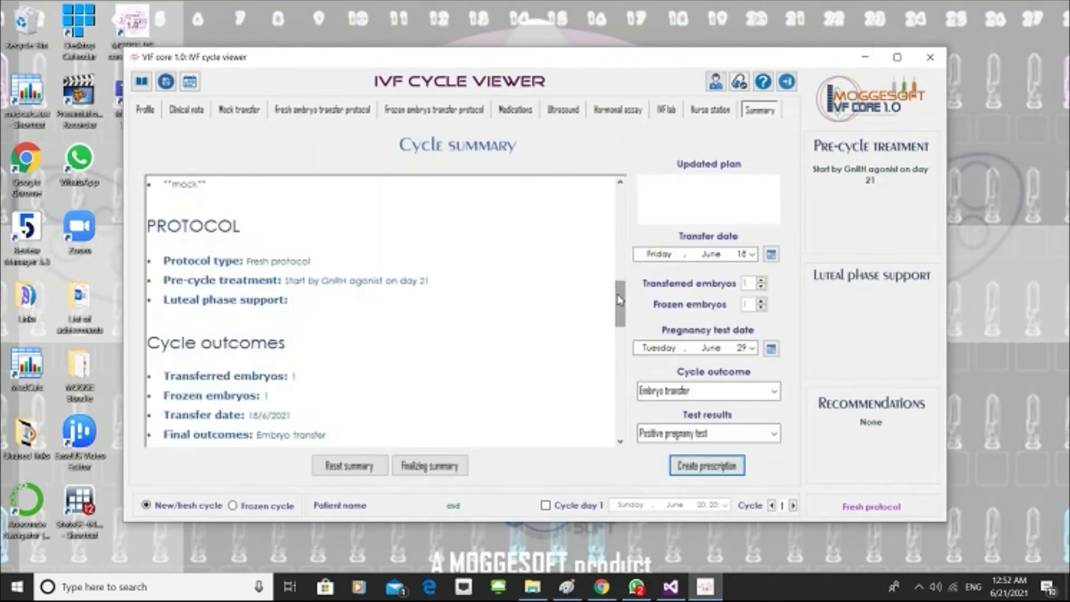
{"action": "mouse_move", "coordinate": [620, 299]}
{"action": "left_mouse_down"}
{"action": "mouse_move", "coordinate": [622, 371]}
{"action": "mouse_move", "coordinate": [626, 316]}
{"action": "left_mouse_up"}
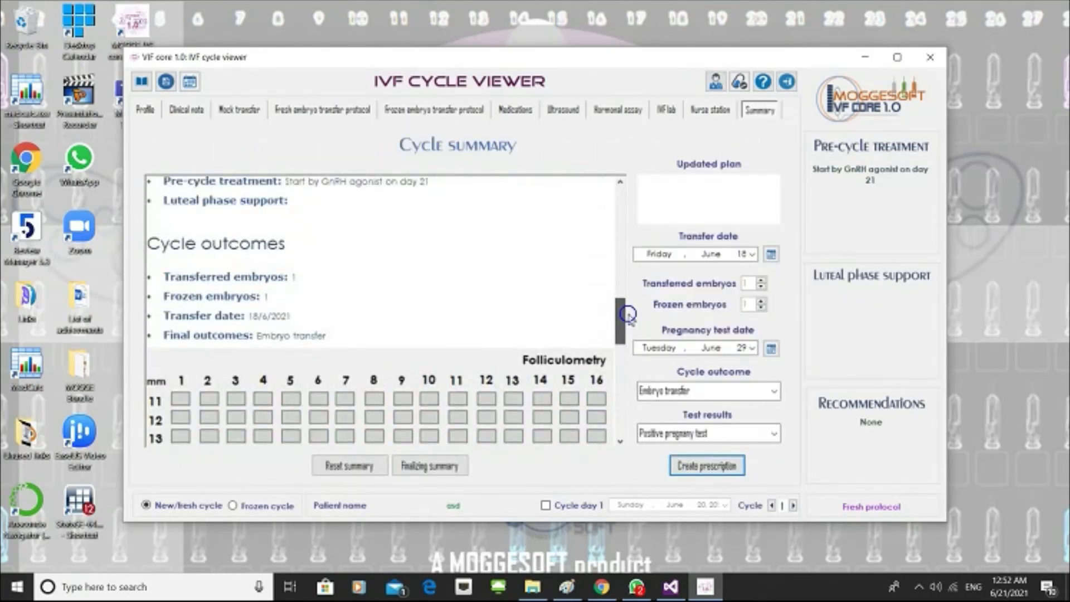
{"action": "scroll", "coordinate": [587, 206], "scroll_direction": "up", "scroll_amount": 2}
Review the medications chart, the start of the summary report and the ultrasound folliculometry chart, ending on the cycle summary.
{"action": "left_click", "coordinate": [515, 111]}
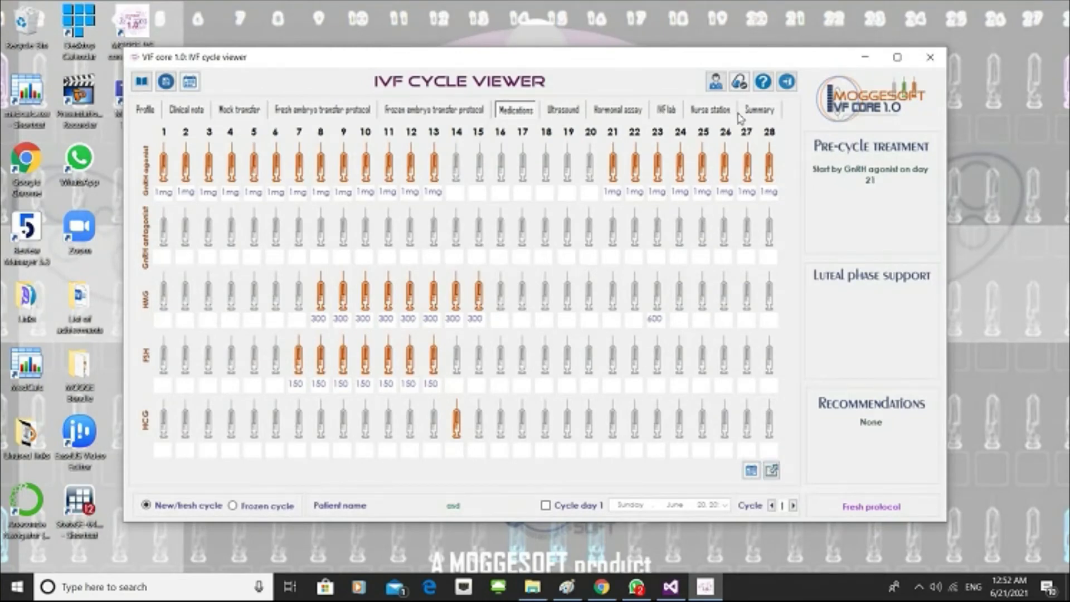
{"action": "left_click", "coordinate": [762, 113]}
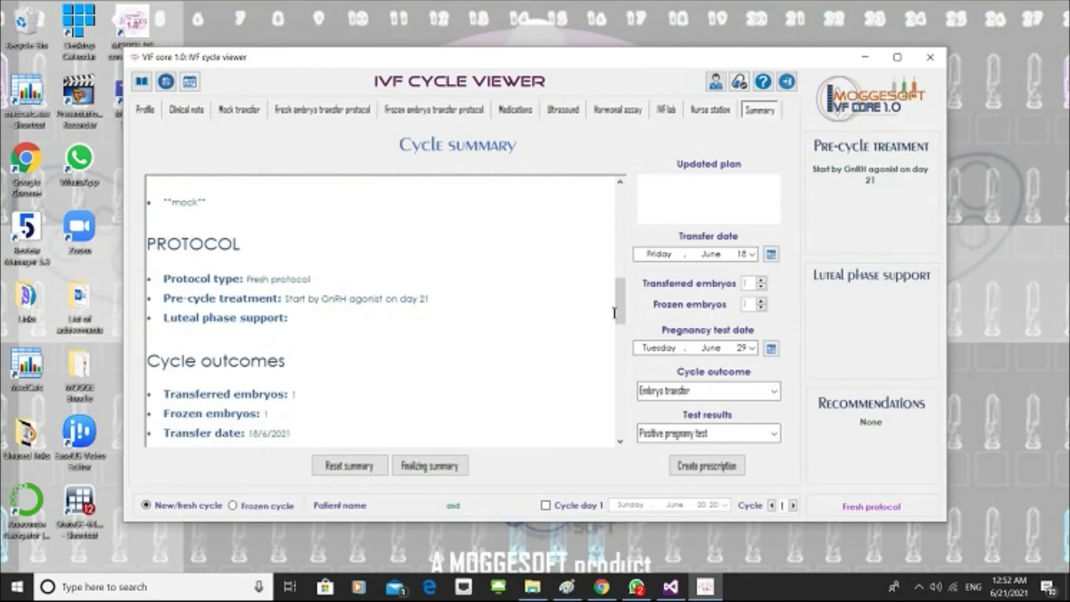
{"action": "left_click_drag", "start_coordinate": [619, 304], "coordinate": [619, 207]}
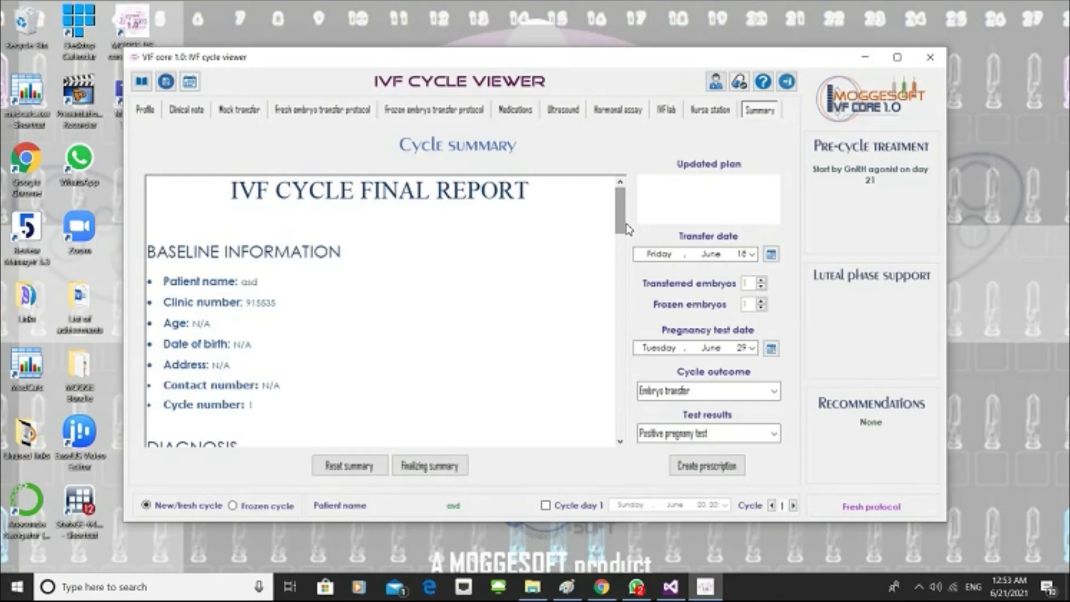
{"action": "left_click", "coordinate": [563, 109]}
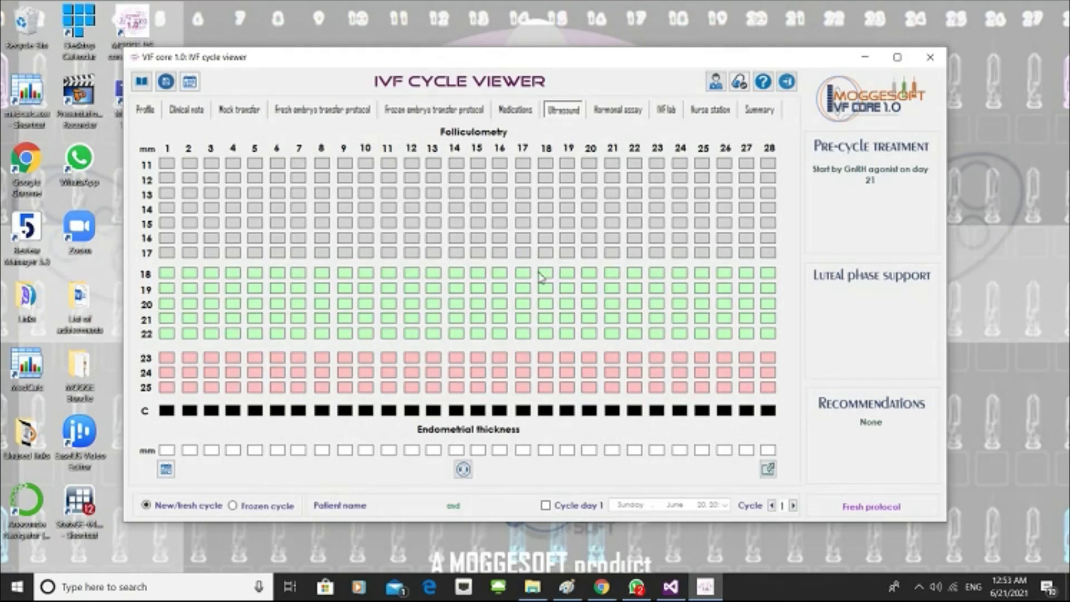
{"action": "left_click", "coordinate": [760, 110]}
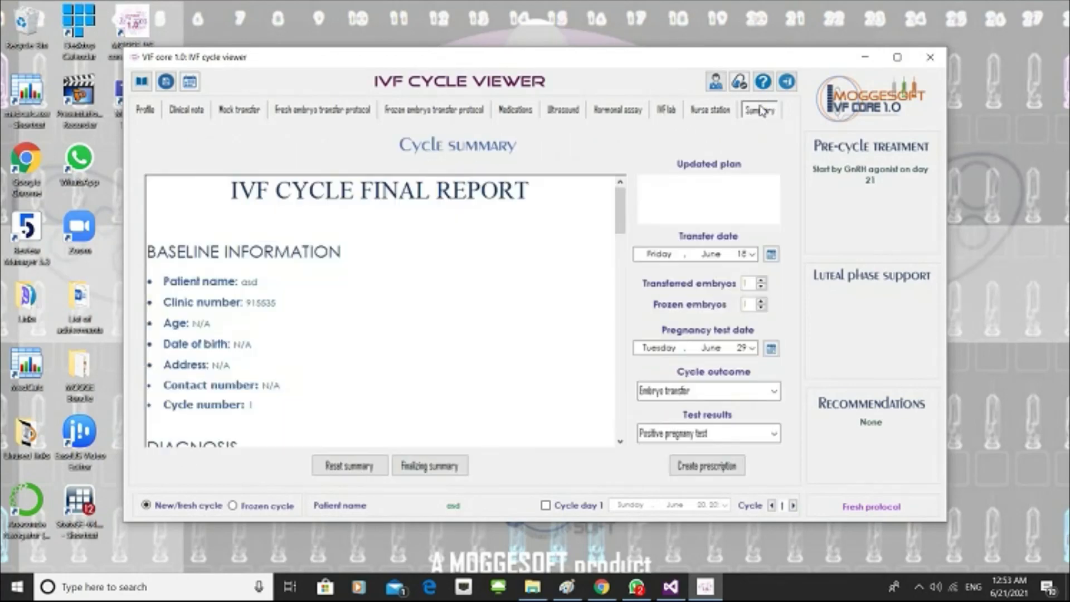